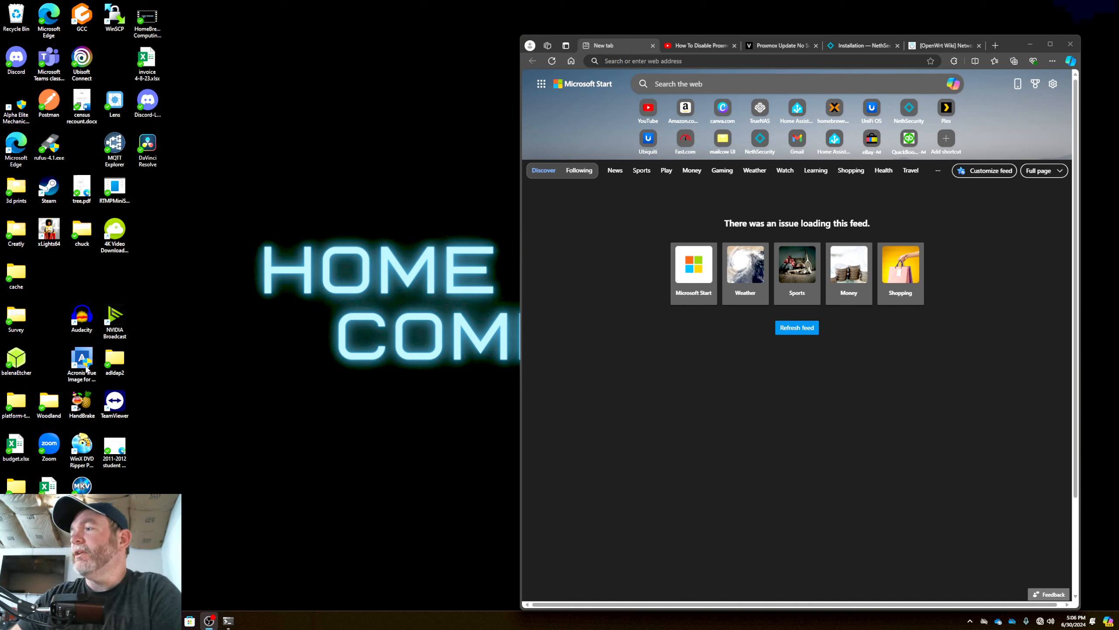
- Start a continuous ping to 192.168.40.2 in PowerShell
{"action": "left_click", "coordinate": [228, 620]}
{"action": "type", "text": "ping 192.168.40.2 -t"}
{"action": "key", "text": "Return"}
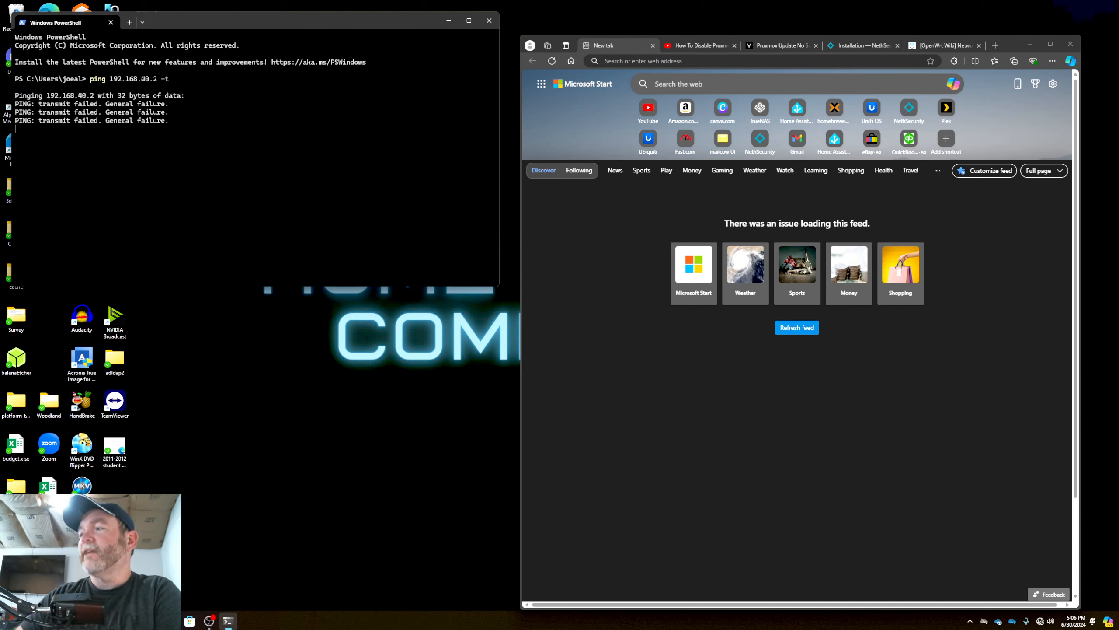
- Open the Ethernet adapter's IP settings in Windows Settings, switch the assignment to Manual and turn on IPv4
{"action": "right_click", "coordinate": [1041, 622]}
{"action": "left_click", "coordinate": [1042, 601]}
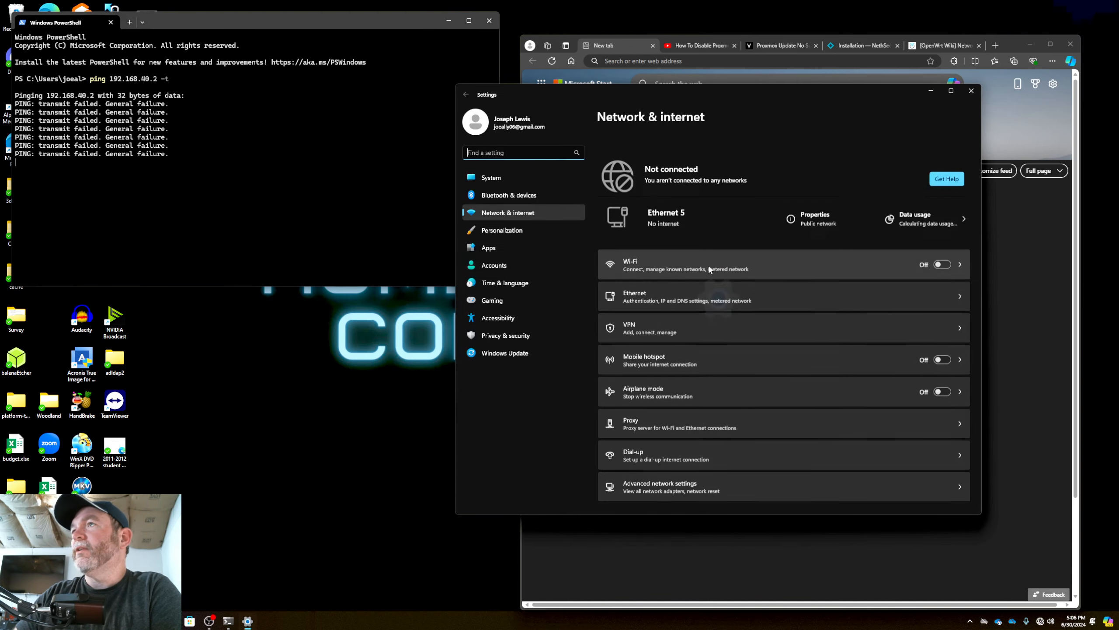
{"action": "left_click", "coordinate": [695, 296]}
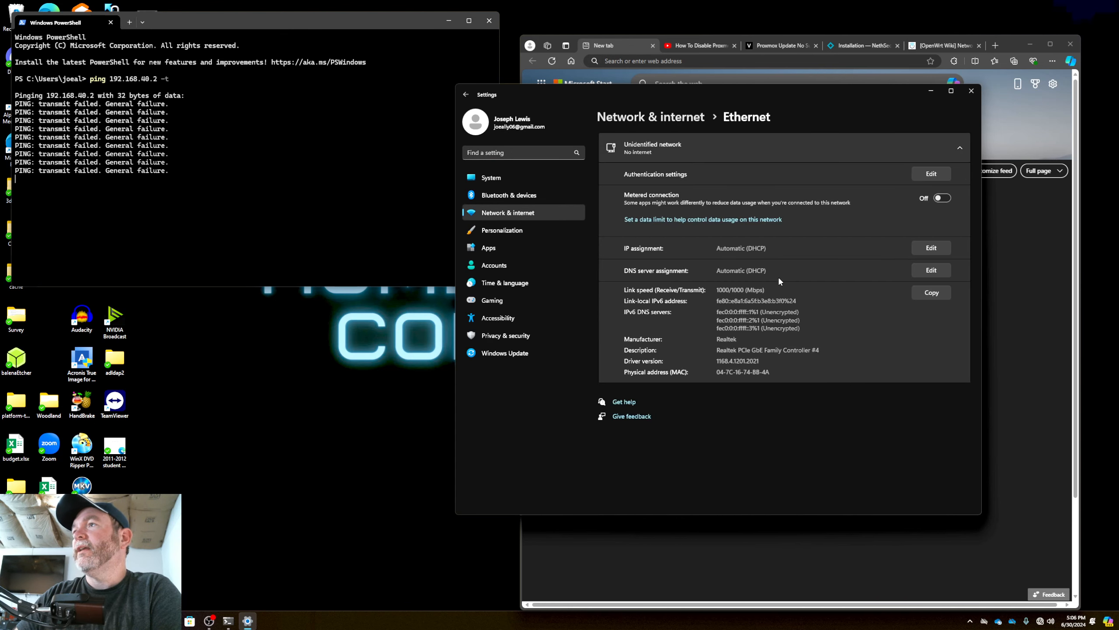
{"action": "left_click", "coordinate": [926, 250]}
{"action": "left_click", "coordinate": [666, 285]}
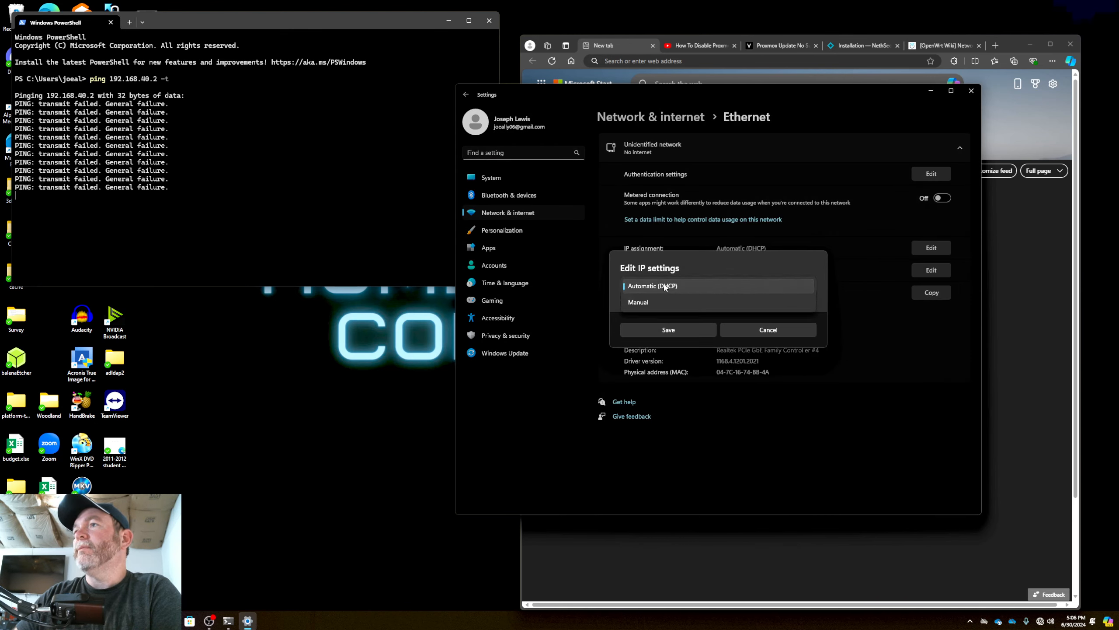
{"action": "left_click", "coordinate": [639, 302]}
{"action": "left_click", "coordinate": [629, 287]}
- Set the adapter's IP address to 192.168.40.3 with subnet mask 255.255.255.0 and save the settings
{"action": "left_click", "coordinate": [662, 235]}
{"action": "type", "text": "19"}
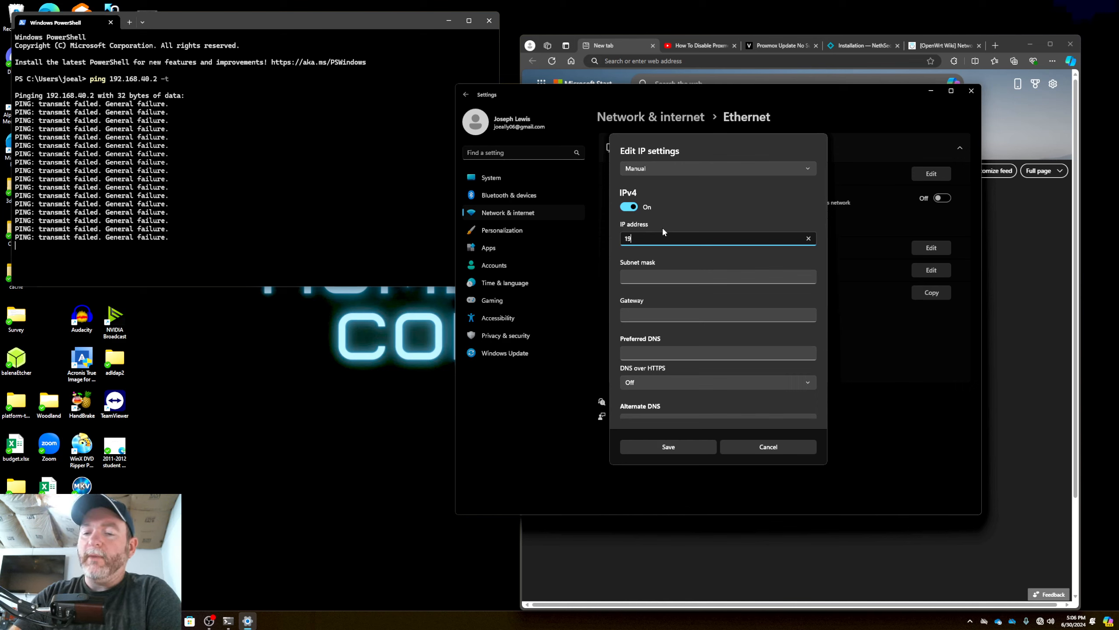
{"action": "type", "text": "2.168"}
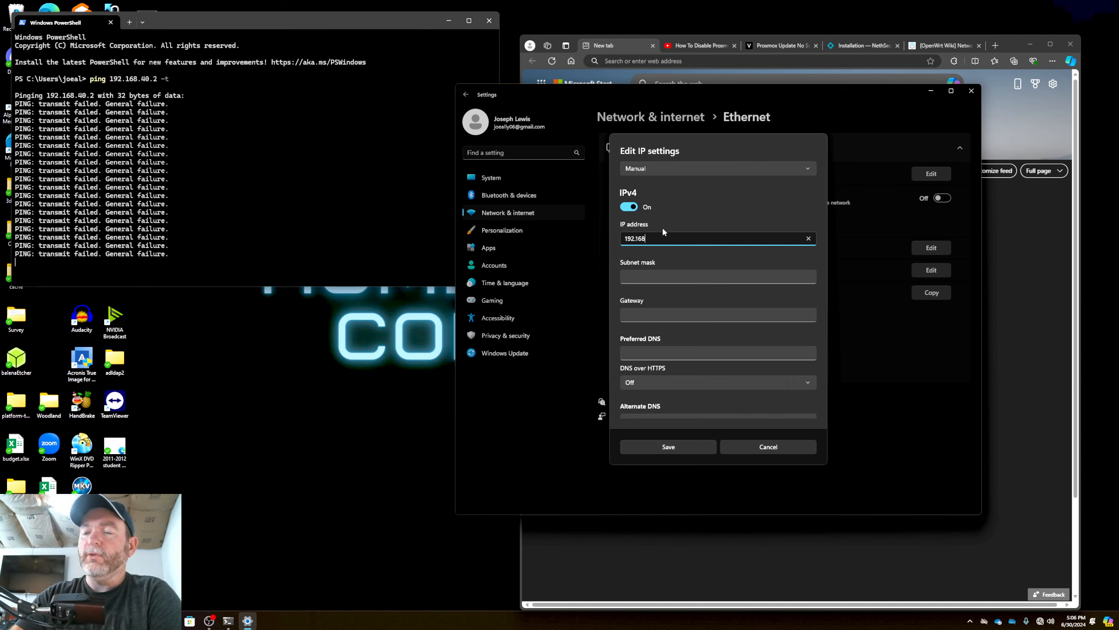
{"action": "type", "text": ".40.3"}
{"action": "key", "text": "Tab"}
{"action": "type", "text": "255.255.25."}
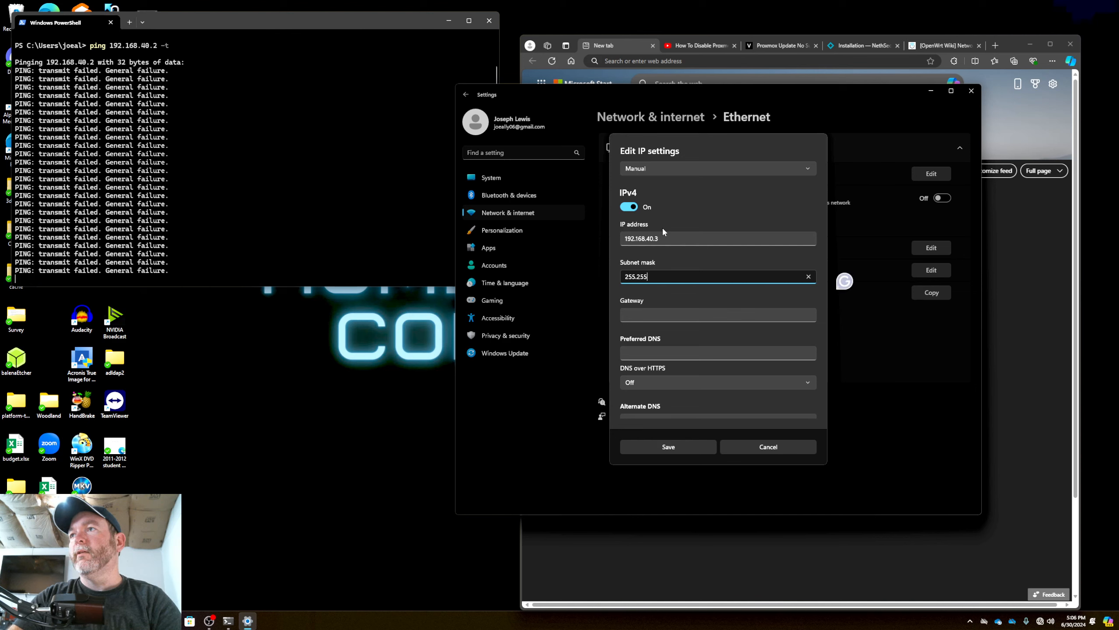
{"action": "type", "text": "5.0"}
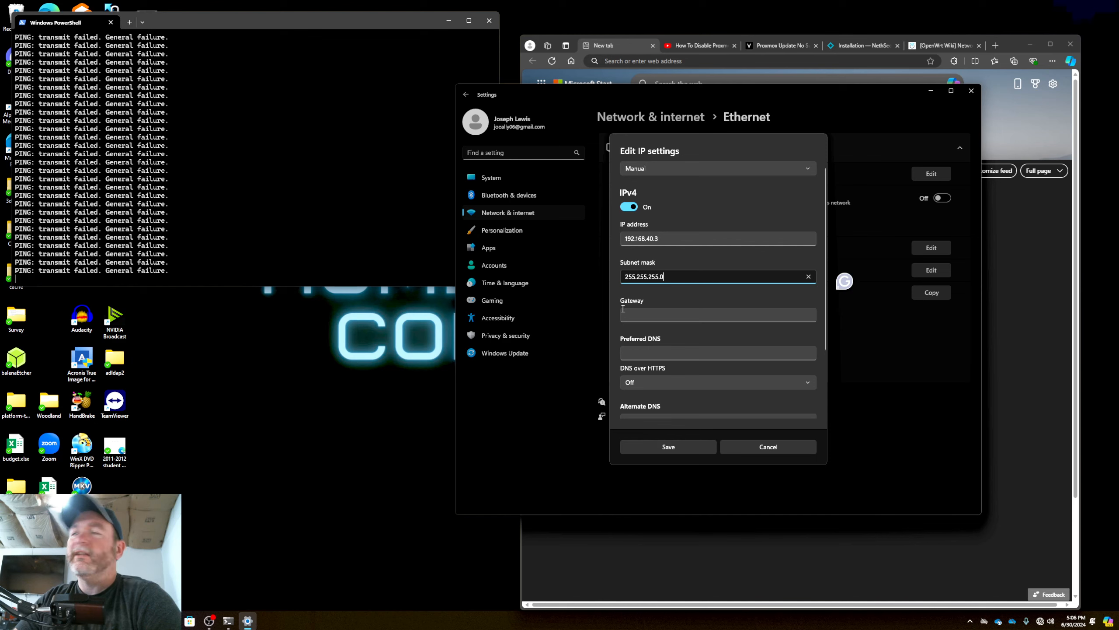
{"action": "left_click", "coordinate": [691, 448]}
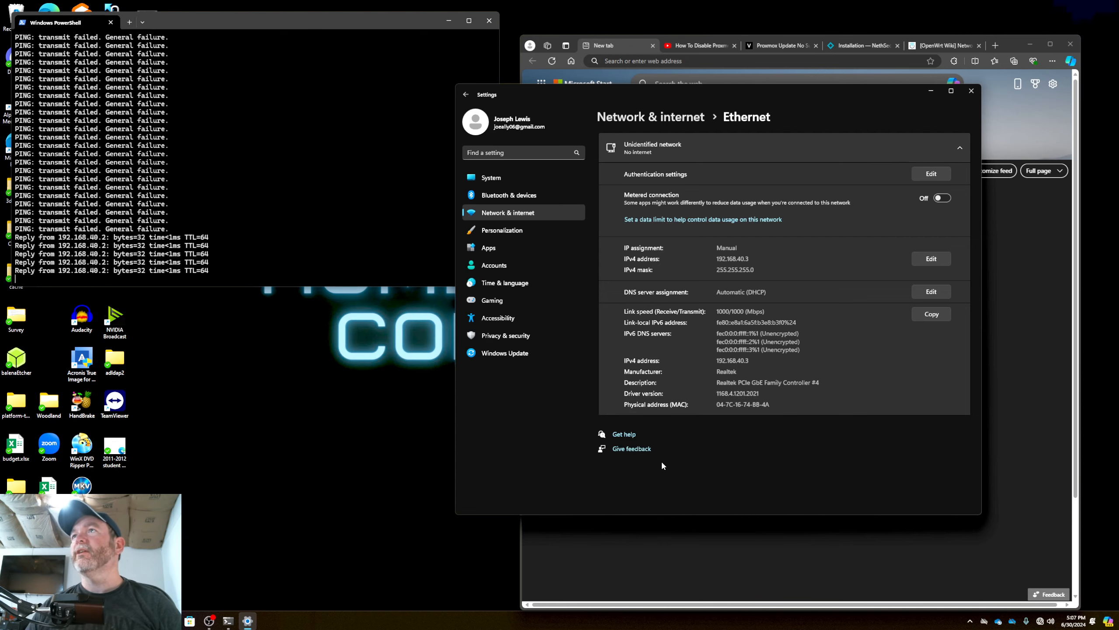
- Close the network settings, stop the running ping and clear the PowerShell terminal
{"action": "left_click", "coordinate": [971, 91]}
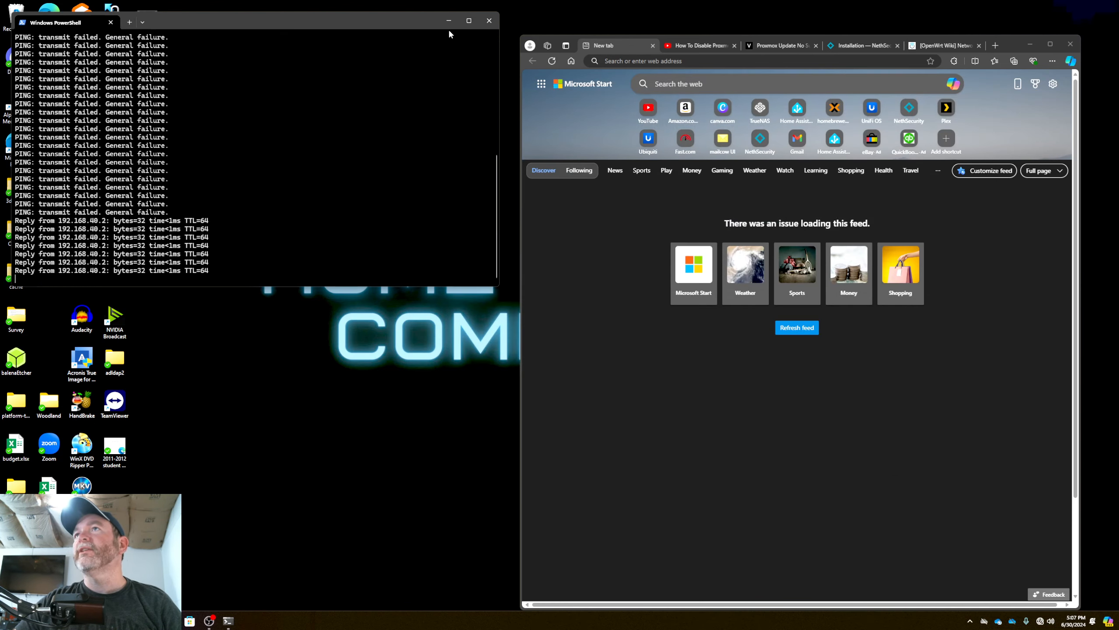
{"action": "key", "text": "ctrl+c"}
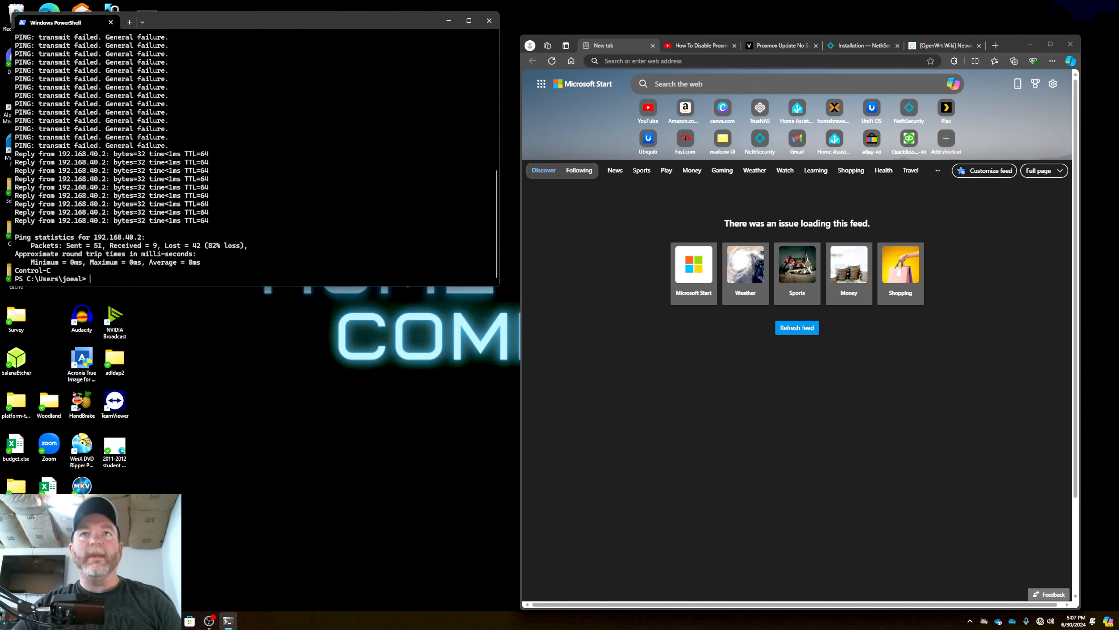
{"action": "type", "text": "cleaR"}
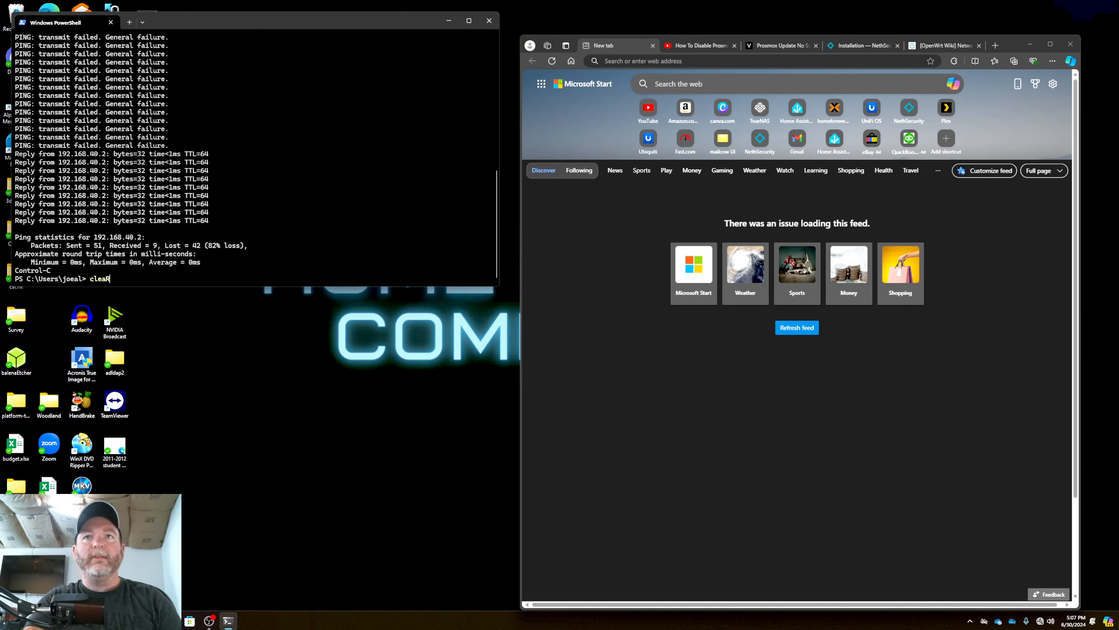
{"action": "key", "text": "BackSpace"}
{"action": "type", "text": "r"}
{"action": "key", "text": "Return"}
- Open the Proxmox web interface at 192.168.40.2 in the browser and log in as root with the account password
{"action": "left_click", "coordinate": [834, 108]}
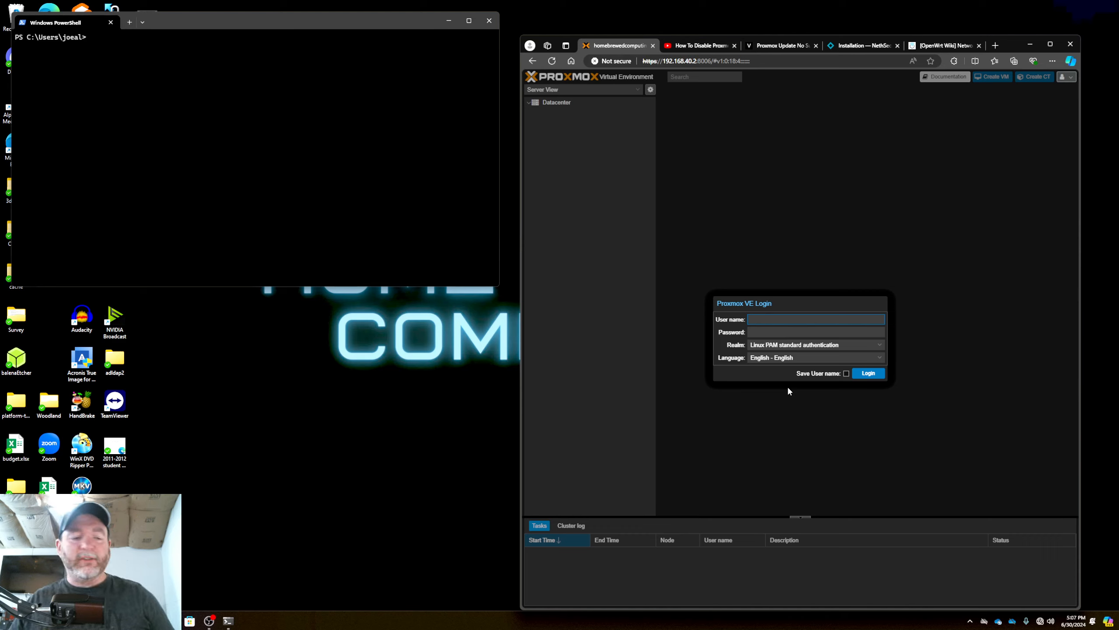
{"action": "type", "text": "root"}
{"action": "key", "text": "Tab"}
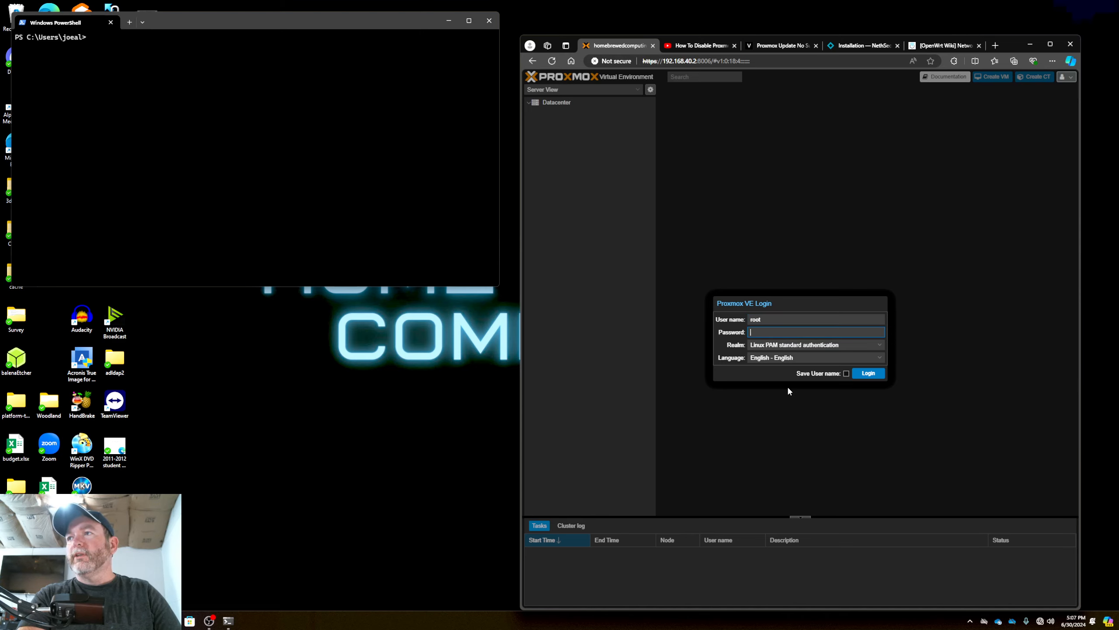
{"action": "type", "text": "•••••••"}
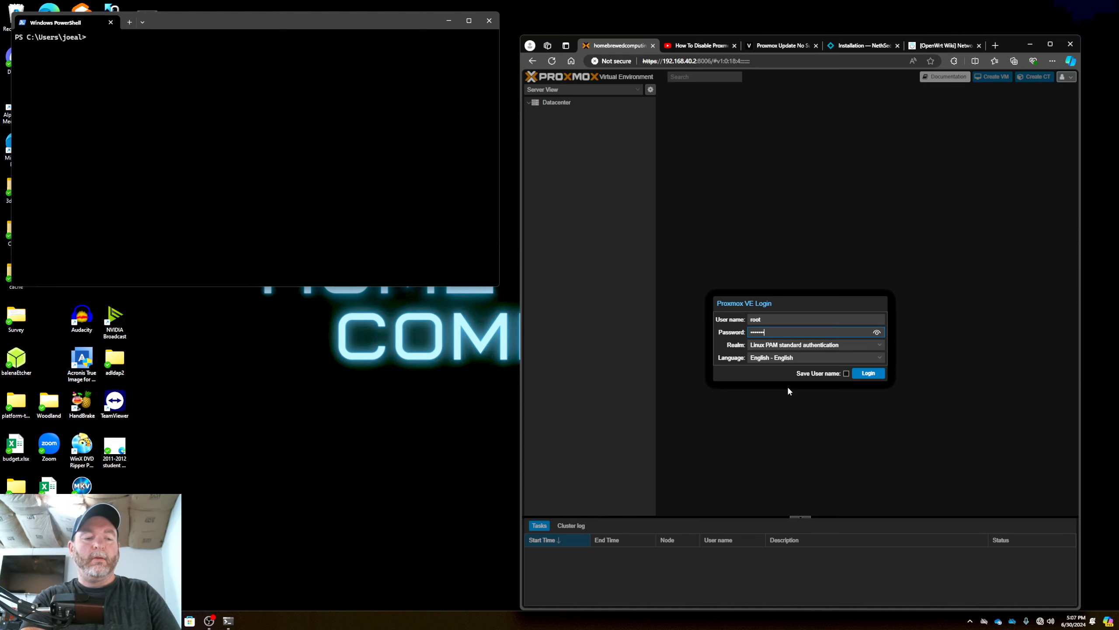
{"action": "key", "text": "Return"}
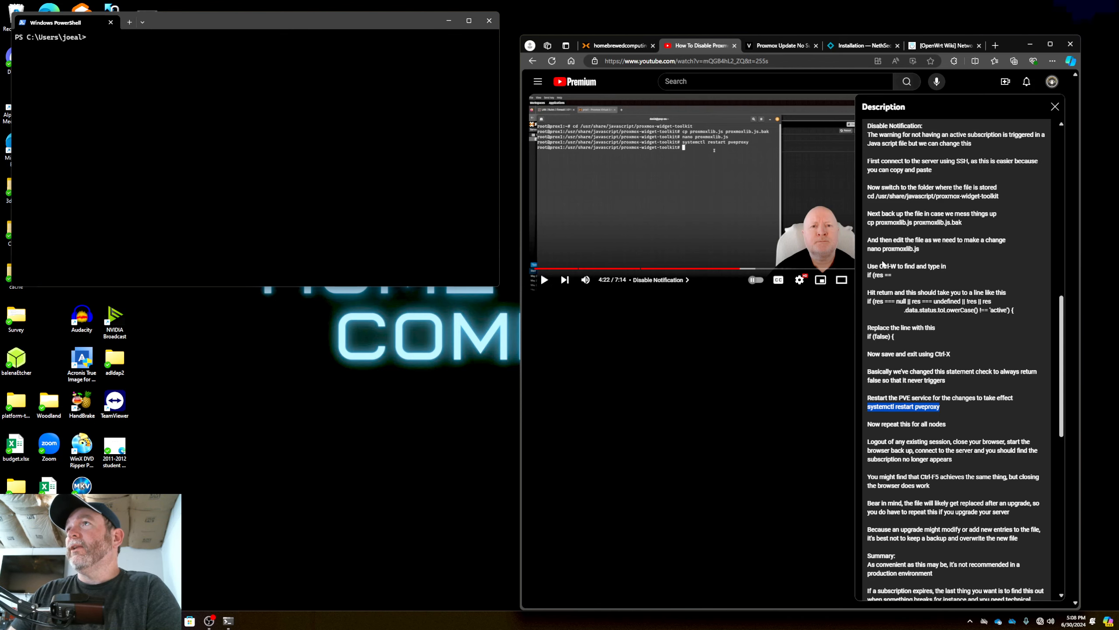
{"action": "left_click", "coordinate": [638, 46]}
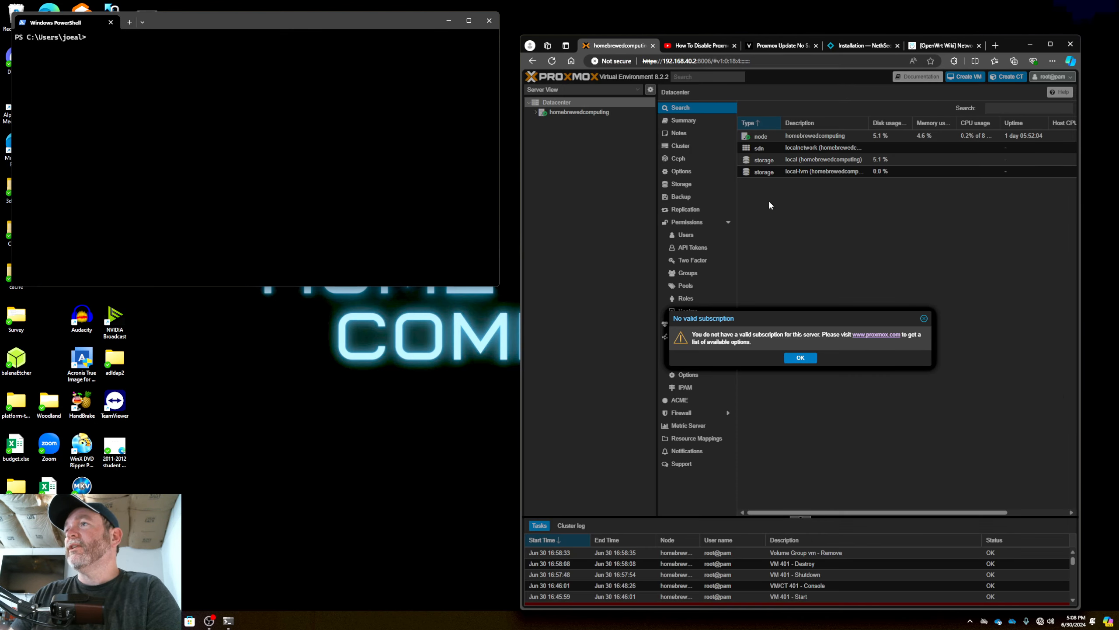
{"action": "left_click", "coordinate": [699, 46]}
{"action": "key", "text": "alt+Tab"}
{"action": "type", "text": "ssh root@192.168.40.2"}
{"action": "key", "text": "Return"}
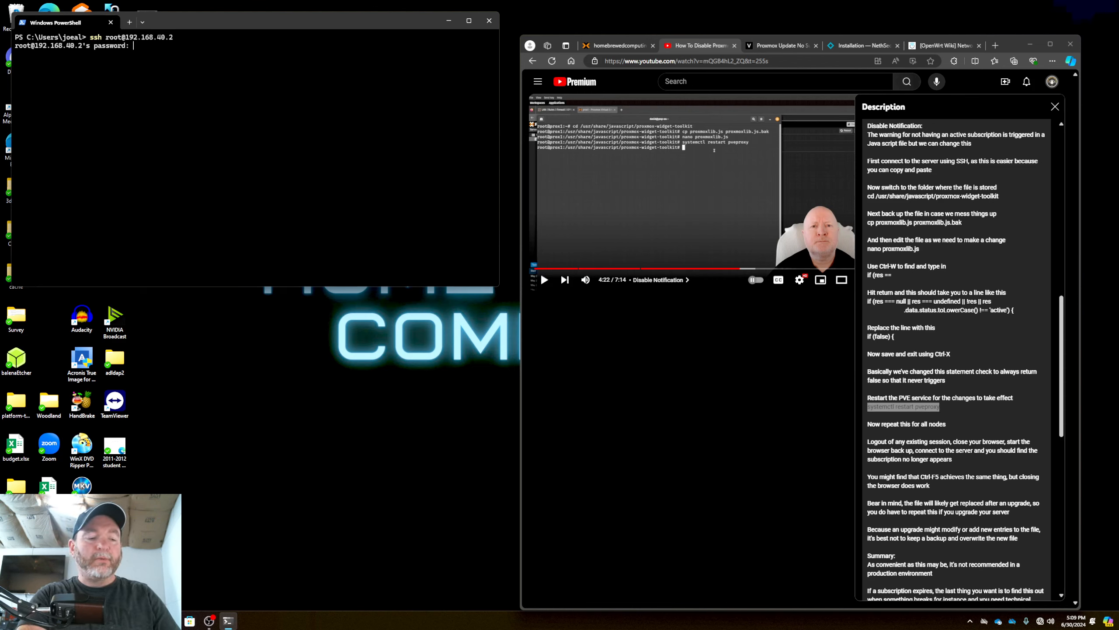
{"action": "key", "text": "Return"}
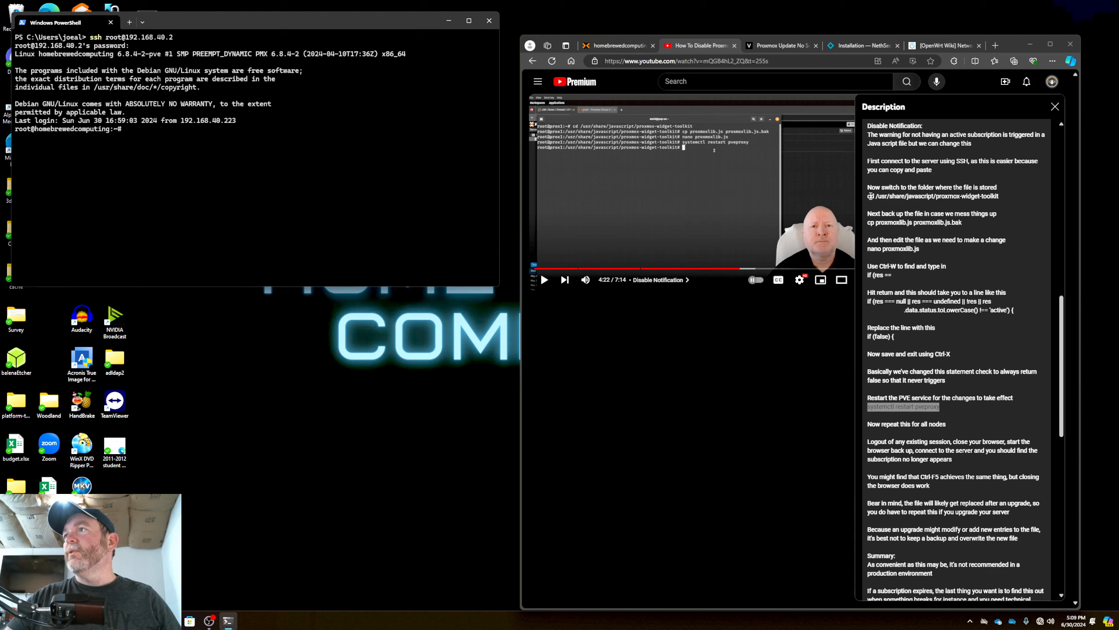
- Copy the folder-change command from the guide and run cd /usr/share/javascript/proxmox-widget-toolkit in the SSH session
{"action": "left_click_drag", "start_coordinate": [871, 196], "coordinate": [999, 197]}
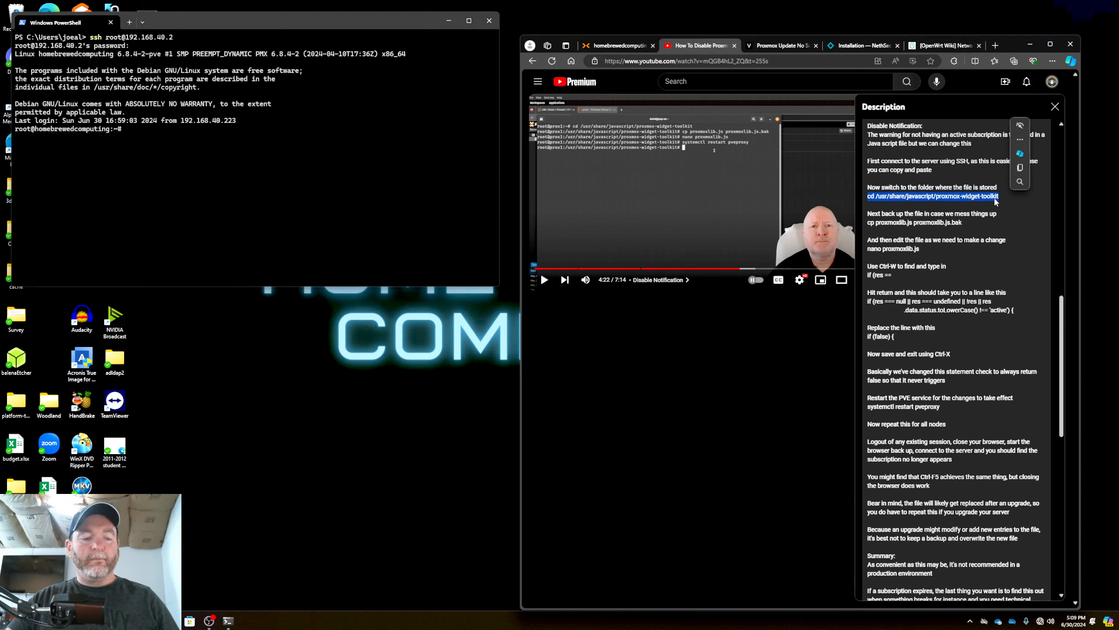
{"action": "key", "text": "ctrl+c"}
{"action": "right_click", "coordinate": [387, 143]}
{"action": "key", "text": "Return"}
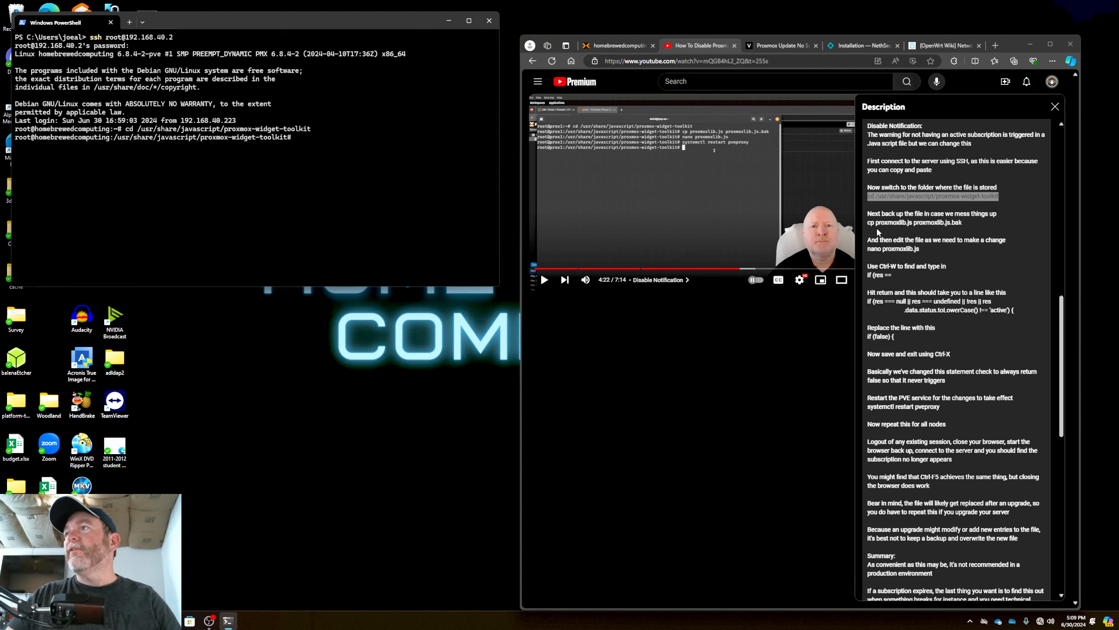
- Back up proxmoxlib.js as proxmoxlib.js.bak with the guide's cp command and list the folder's files
{"action": "left_click_drag", "start_coordinate": [868, 222], "coordinate": [962, 222]}
{"action": "key", "text": "ctrl+c"}
{"action": "left_click", "coordinate": [324, 113]}
{"action": "key", "text": "ctrl+v"}
{"action": "key", "text": "Return"}
{"action": "type", "text": "ls"}
{"action": "key", "text": "Return"}
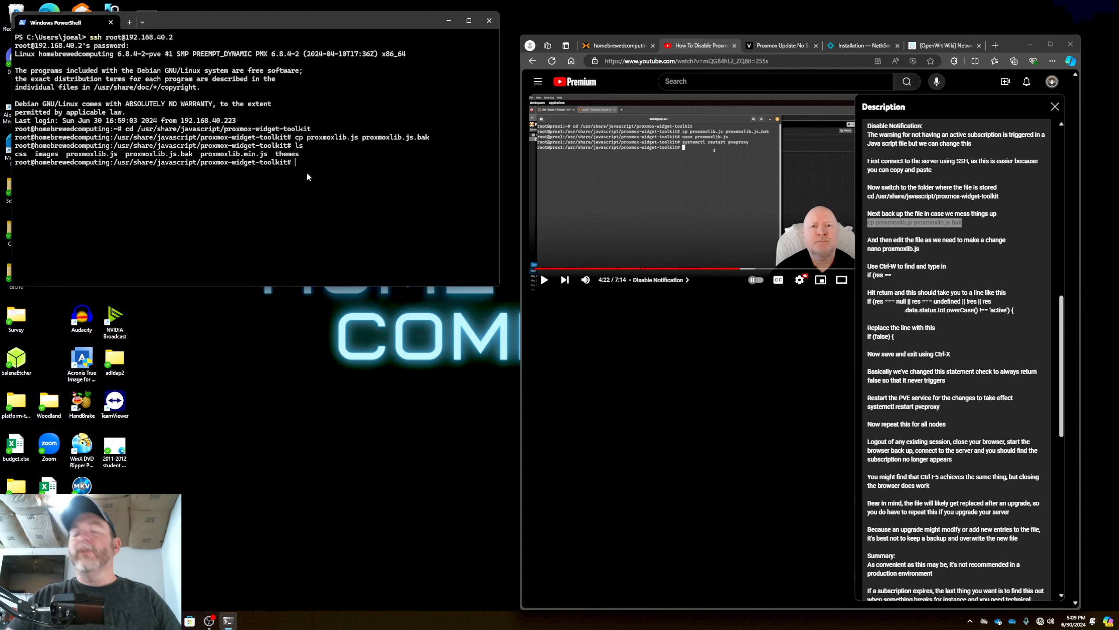
- Open proxmoxlib.js in the nano editor
{"action": "type", "text": "nano "}
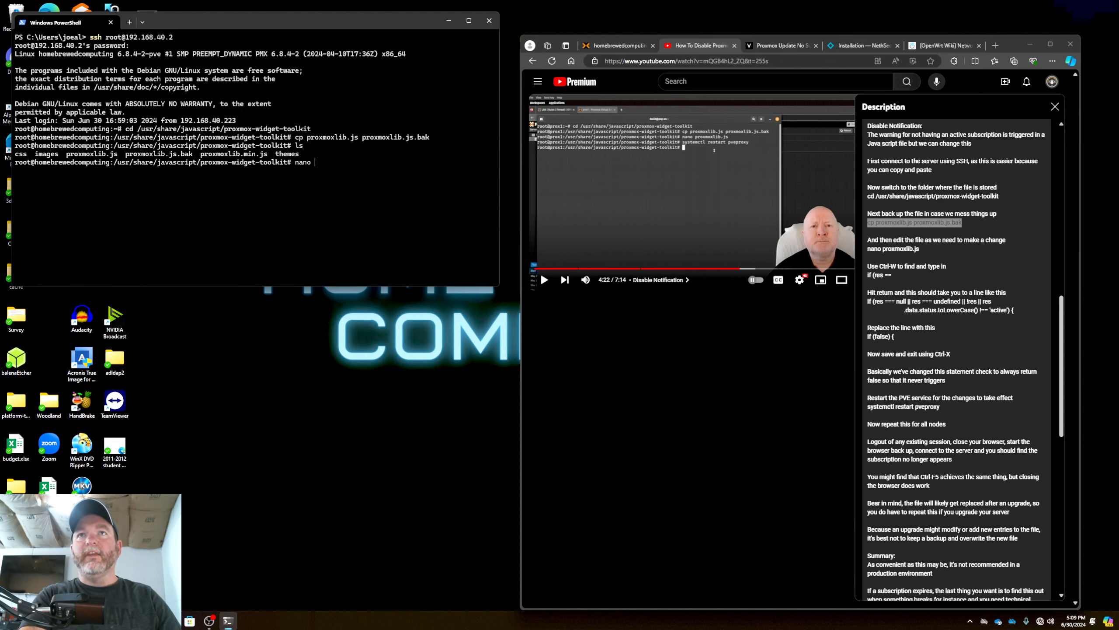
{"action": "type", "text": "pro"}
{"action": "key", "text": "Tab"}
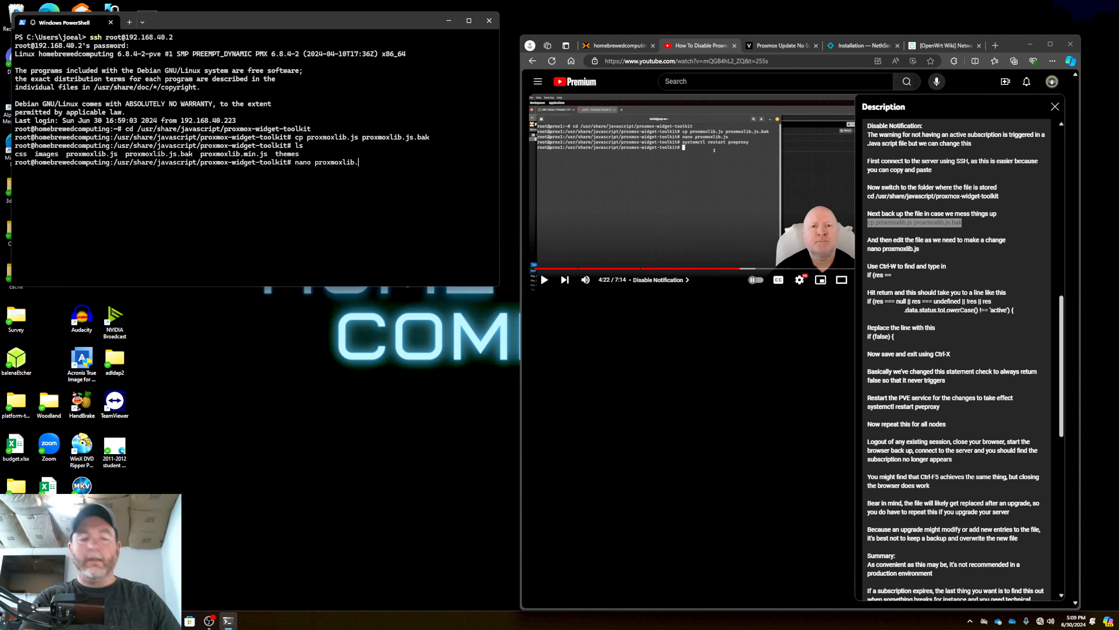
{"action": "type", "text": "js"}
{"action": "key", "text": "Return"}
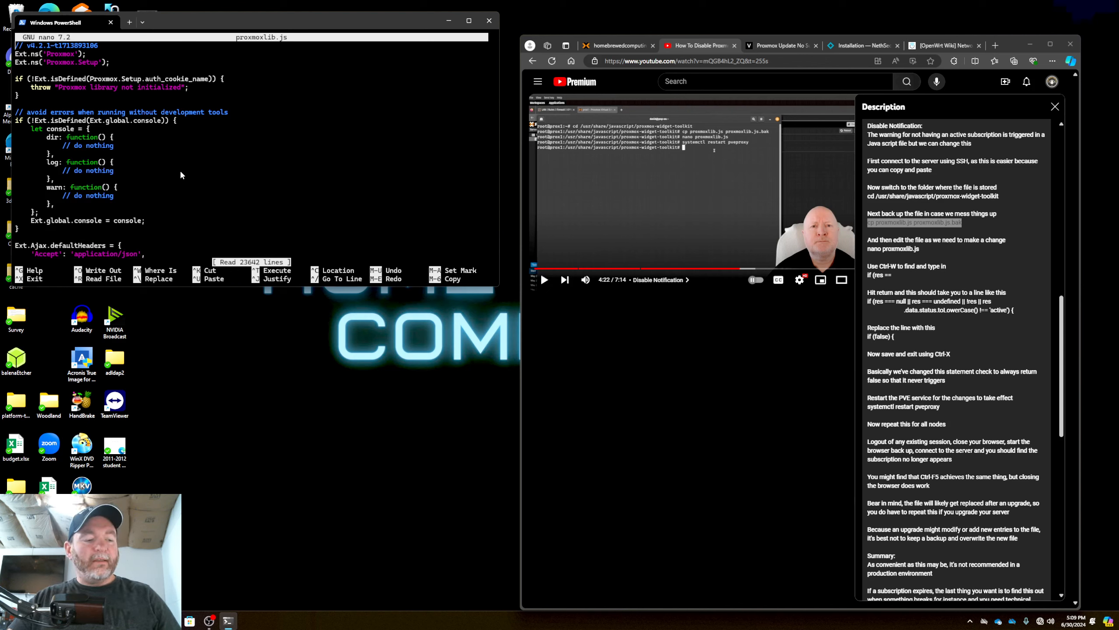
- Search proxmoxlib.js for the guide's text "if (res ==" to locate the subscription check
{"action": "key", "text": "ctrl+w"}
{"action": "left_click_drag", "start_coordinate": [867, 274], "coordinate": [892, 274]}
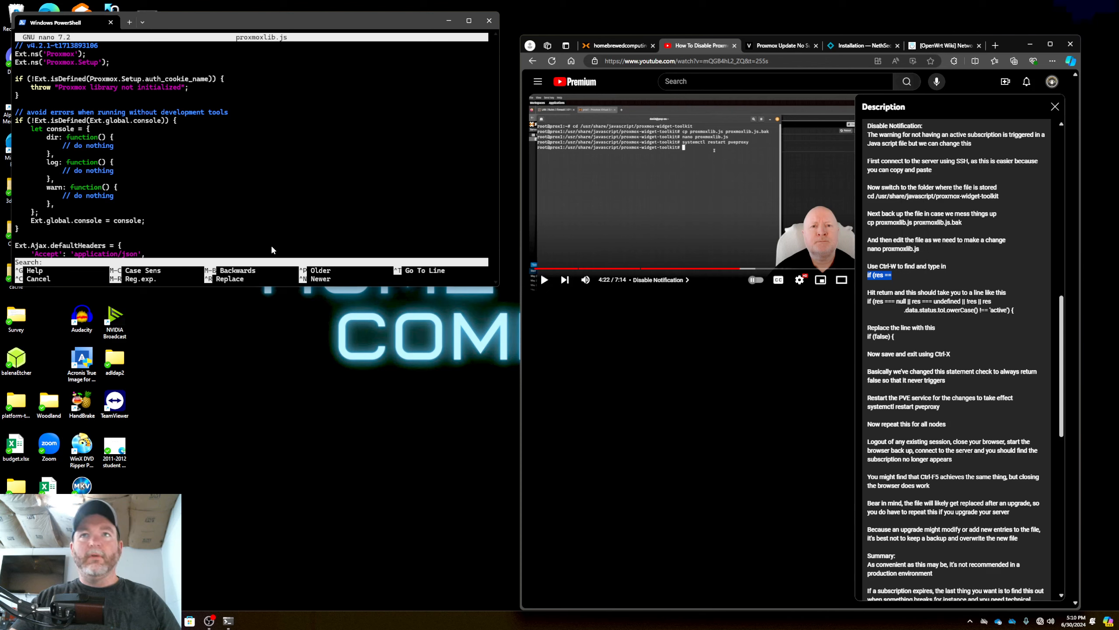
{"action": "left_click", "coordinate": [223, 260]}
{"action": "key", "text": "ctrl+v"}
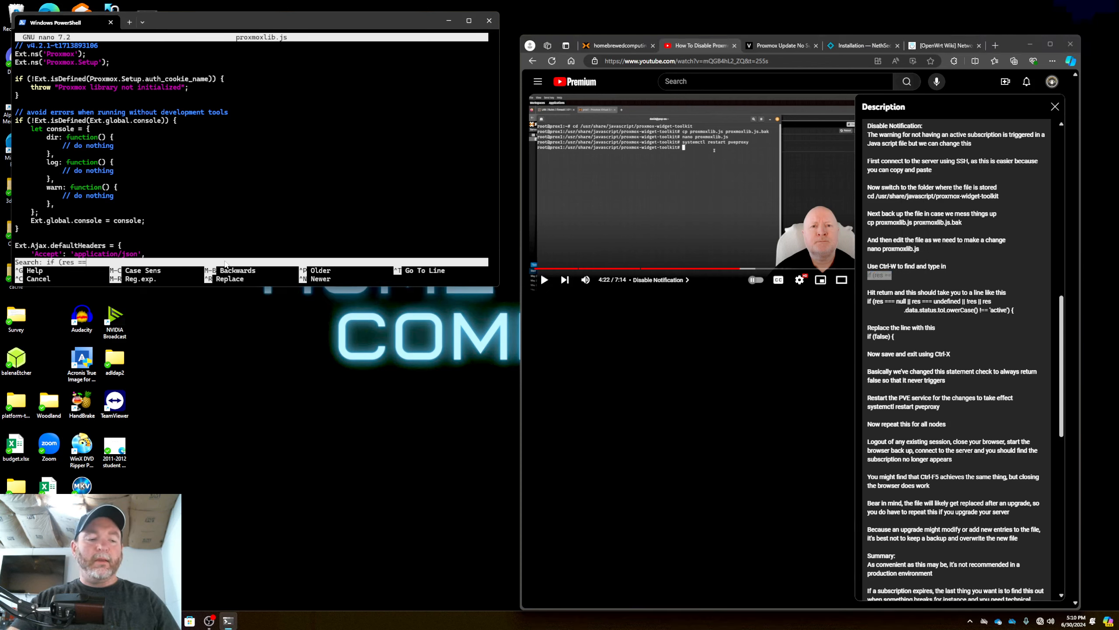
{"action": "key", "text": "Return"}
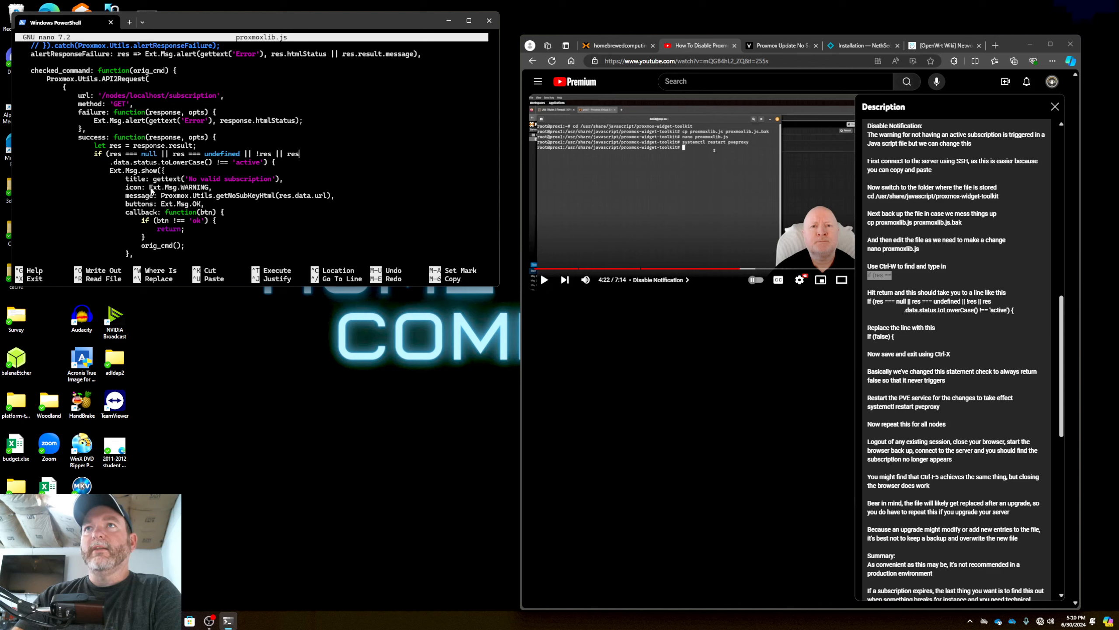
- Replace the whole two-line condition of the subscription check with false, so that it reads if (false) {
{"action": "key", "text": "BackSpace"}
{"action": "key", "text": "BackSpace"}
{"action": "key", "text": "BackSpace"}
{"action": "key", "text": "BackSpace"}
{"action": "key", "text": "BackSpace"}
{"action": "key", "text": "BackSpace"}
{"action": "key", "text": "BackSpace"}
{"action": "key", "text": "BackSpace"}
{"action": "key", "text": "BackSpace"}
{"action": "key", "text": "BackSpace"}
{"action": "key", "text": "BackSpace"}
{"action": "key", "text": "BackSpace"}
{"action": "key", "text": "BackSpace"}
{"action": "key", "text": "BackSpace"}
{"action": "key", "text": "BackSpace"}
{"action": "key", "text": "BackSpace"}
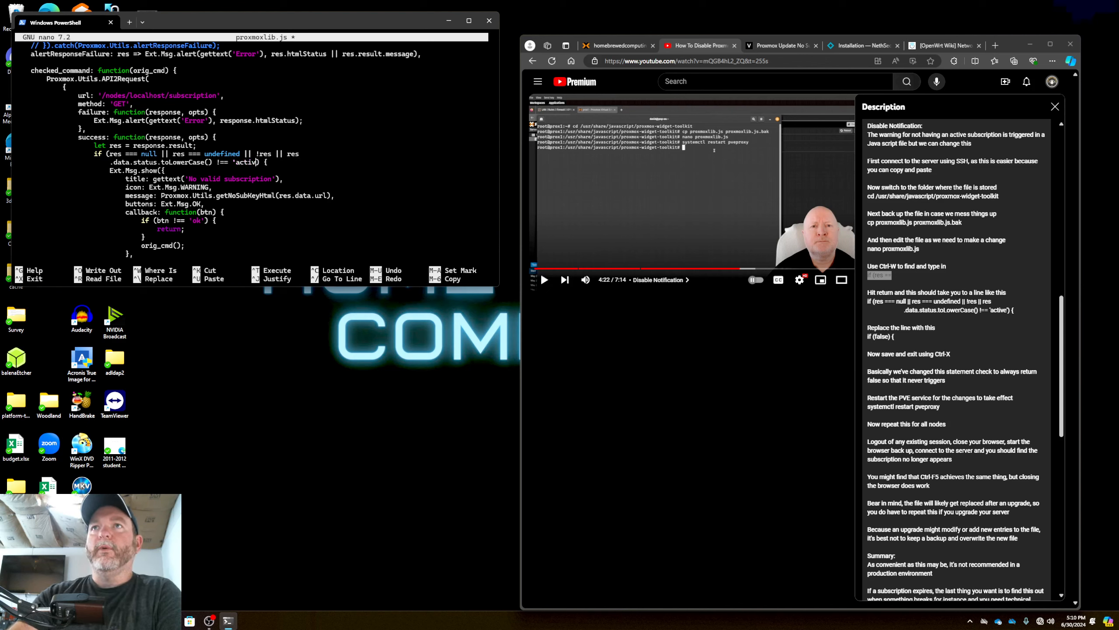
{"action": "key", "text": "BackSpace"}
{"action": "key", "text": "BackSpace"}
{"action": "key", "text": "BackSpace"}
{"action": "key", "text": "BackSpace"}
{"action": "key", "text": "BackSpace"}
{"action": "key", "text": "BackSpace"}
{"action": "key", "text": "BackSpace"}
{"action": "key", "text": "BackSpace"}
{"action": "key", "text": "BackSpace"}
{"action": "key", "text": "BackSpace"}
{"action": "key", "text": "BackSpace"}
{"action": "key", "text": "BackSpace"}
{"action": "key", "text": "BackSpace"}
{"action": "key", "text": "BackSpace"}
{"action": "key", "text": "BackSpace"}
{"action": "key", "text": "BackSpace"}
{"action": "key", "text": "BackSpace"}
{"action": "key", "text": "BackSpace"}
{"action": "key", "text": "BackSpace"}
{"action": "key", "text": "BackSpace"}
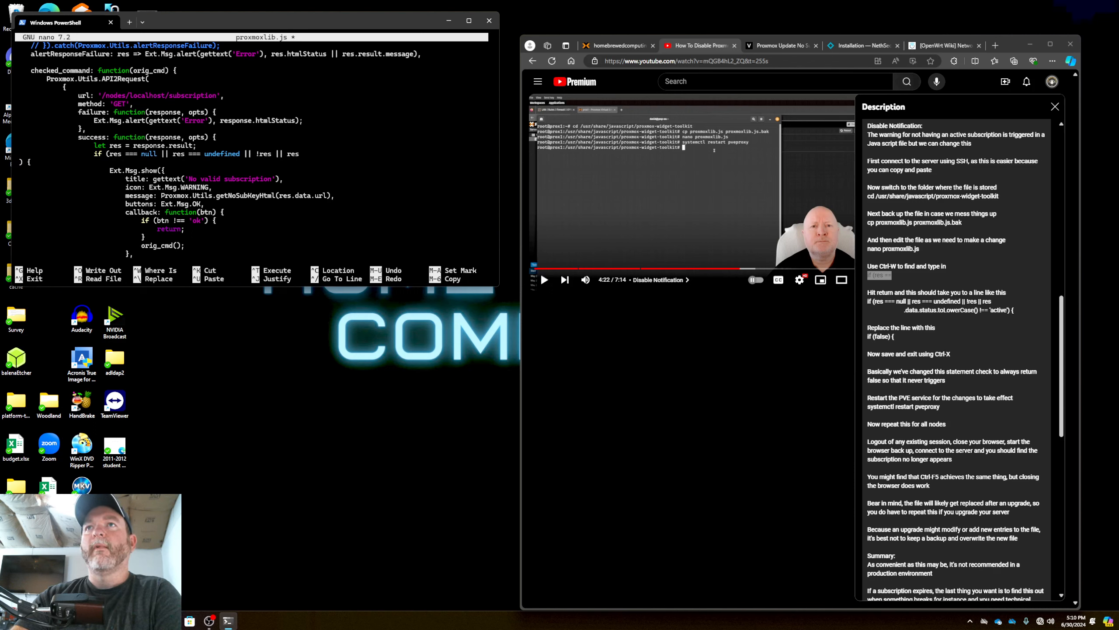
{"action": "key", "text": "BackSpace"}
{"action": "key", "text": "BackSpace"}
{"action": "key", "text": "BackSpace"}
{"action": "key", "text": "BackSpace"}
{"action": "key", "text": "BackSpace"}
{"action": "key", "text": "BackSpace"}
{"action": "key", "text": "BackSpace"}
{"action": "key", "text": "BackSpace"}
{"action": "key", "text": "BackSpace"}
{"action": "key", "text": "BackSpace"}
{"action": "key", "text": "BackSpace"}
{"action": "key", "text": "BackSpace"}
{"action": "key", "text": "BackSpace"}
{"action": "key", "text": "BackSpace"}
{"action": "key", "text": "BackSpace"}
{"action": "key", "text": "BackSpace"}
{"action": "key", "text": "BackSpace"}
{"action": "key", "text": "BackSpace"}
{"action": "key", "text": "BackSpace"}
{"action": "key", "text": "BackSpace"}
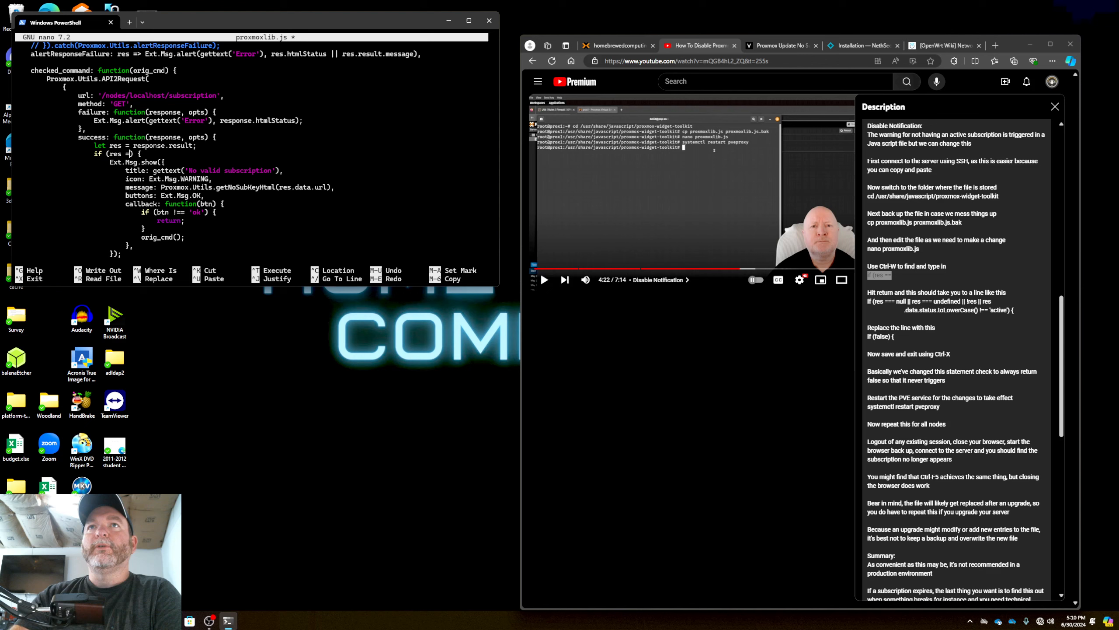
{"action": "key", "text": "BackSpace"}
{"action": "key", "text": "BackSpace"}
{"action": "key", "text": "BackSpace"}
{"action": "key", "text": "BackSpace"}
{"action": "key", "text": "BackSpace"}
{"action": "type", "text": "f"}
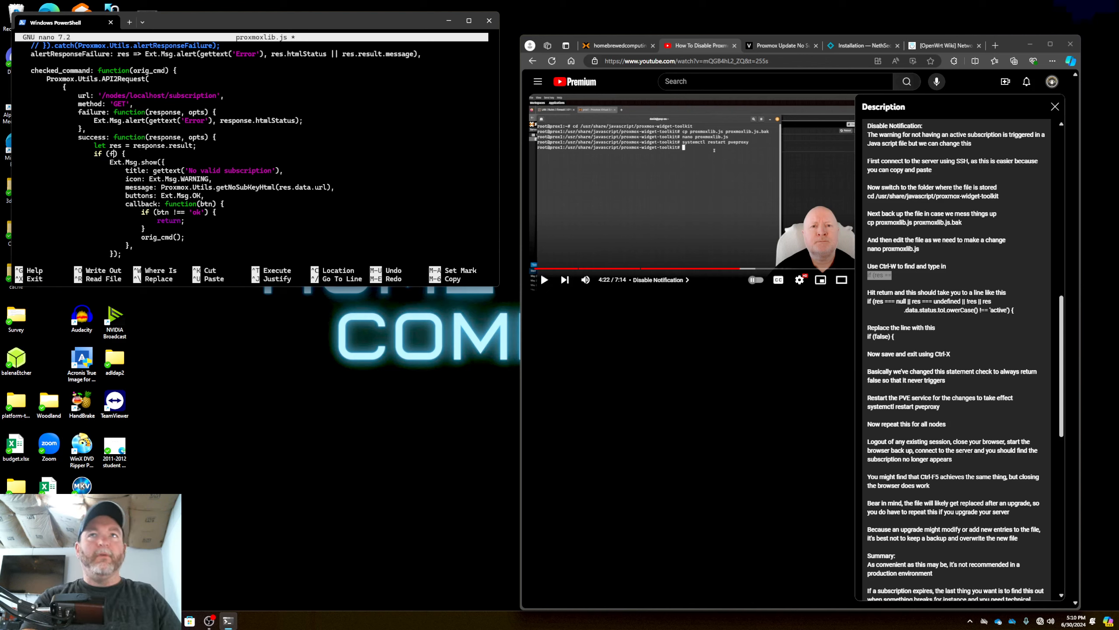
{"action": "type", "text": "alse"}
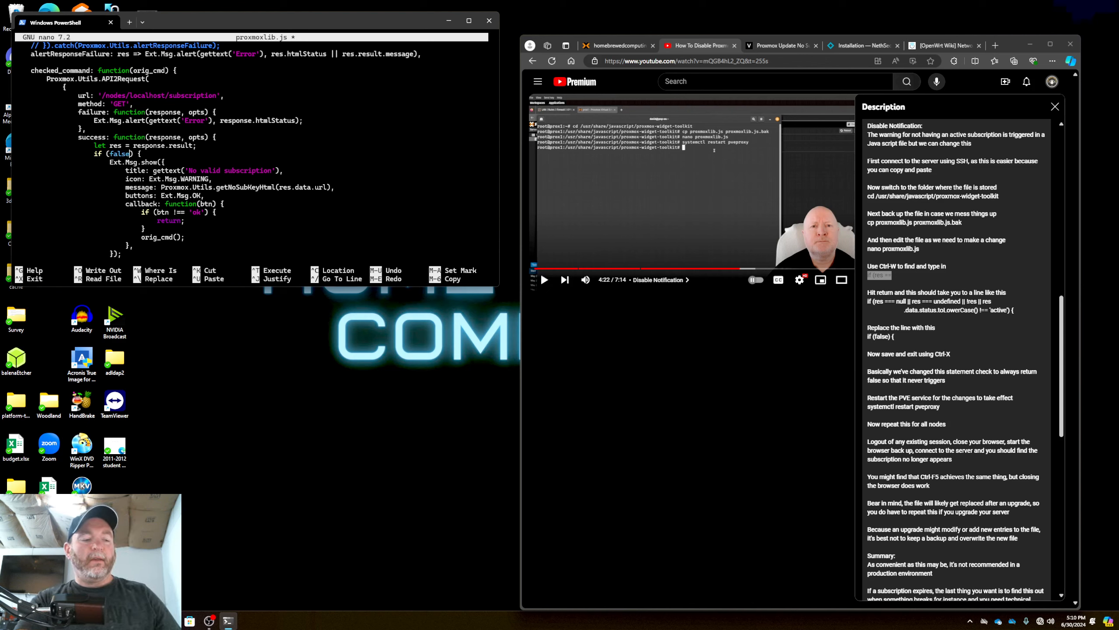
- Save proxmoxlib.js on exiting nano and return to the home directory with cd
{"action": "key", "text": "ctrl+x"}
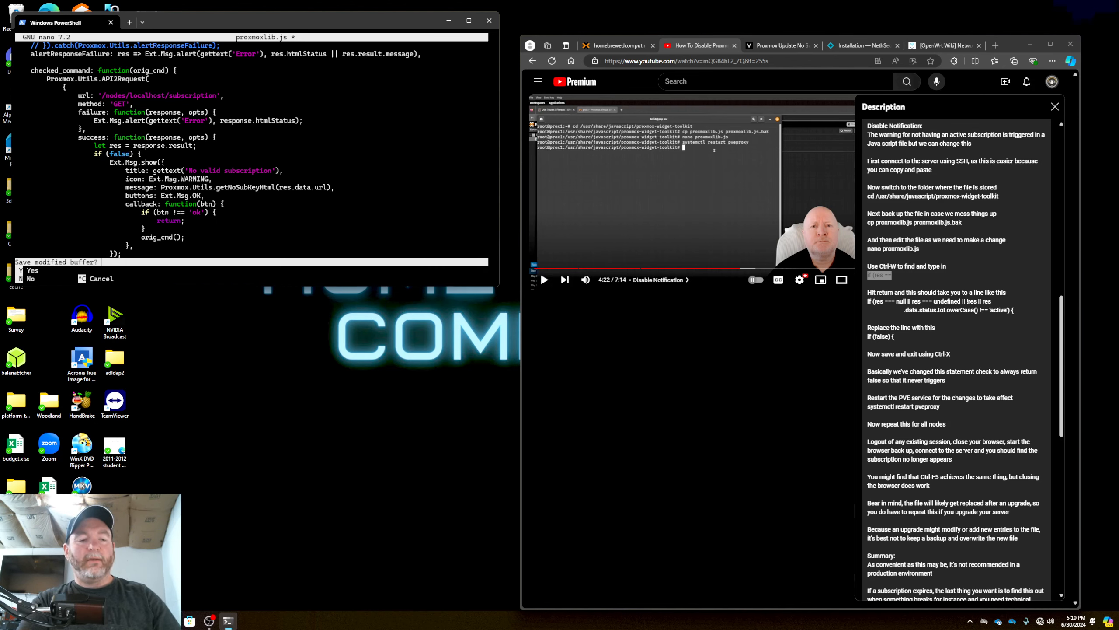
{"action": "key", "text": "y"}
{"action": "key", "text": "Return"}
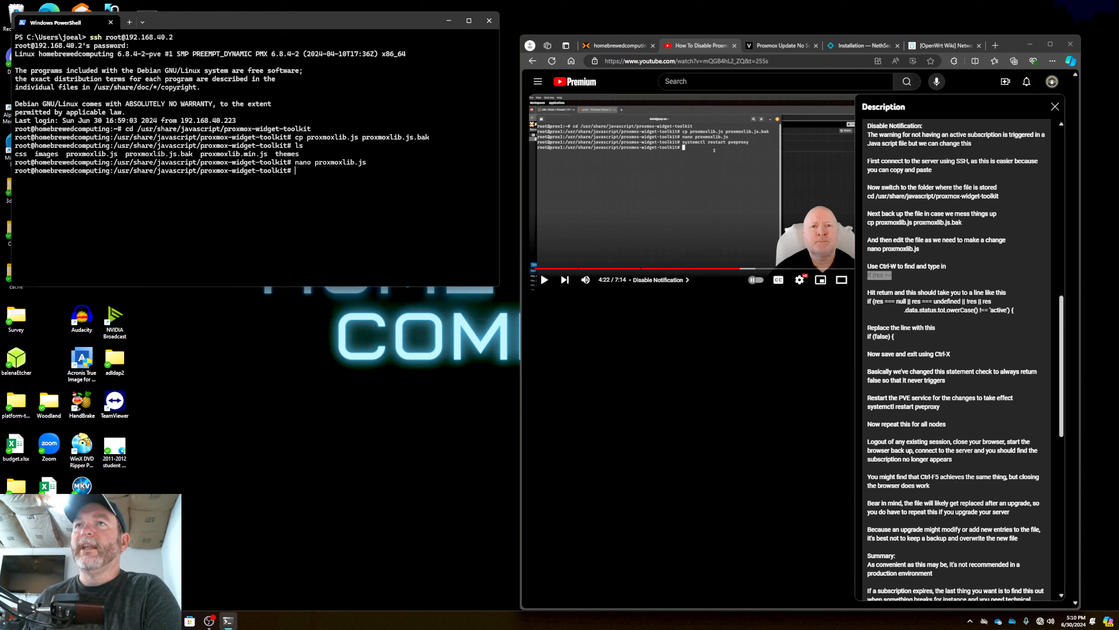
{"action": "type", "text": "cd"}
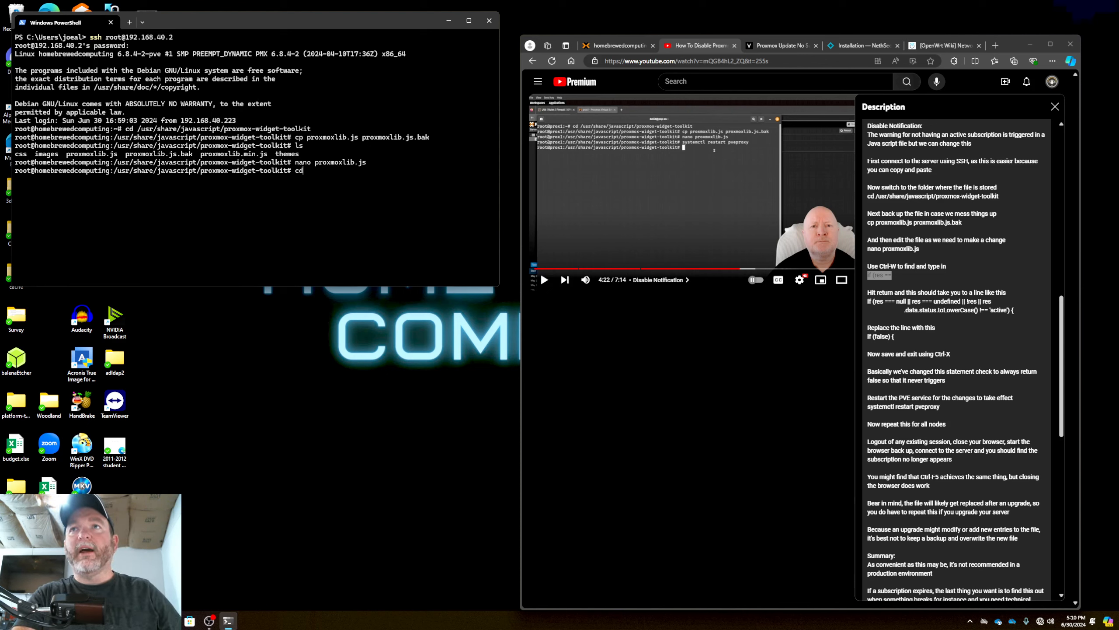
{"action": "key", "text": "Return"}
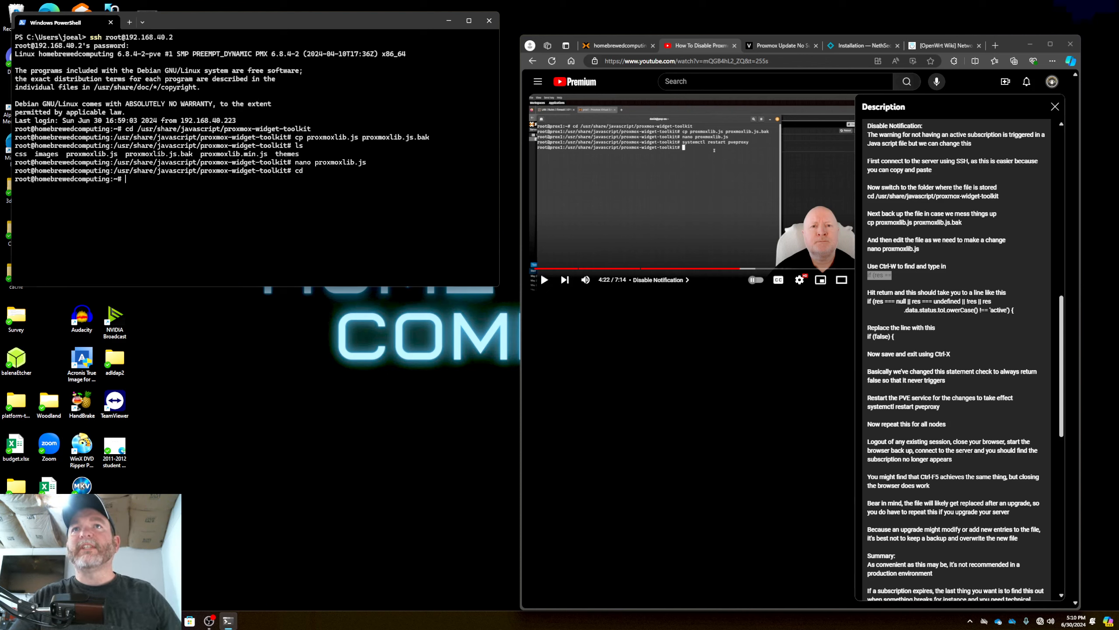